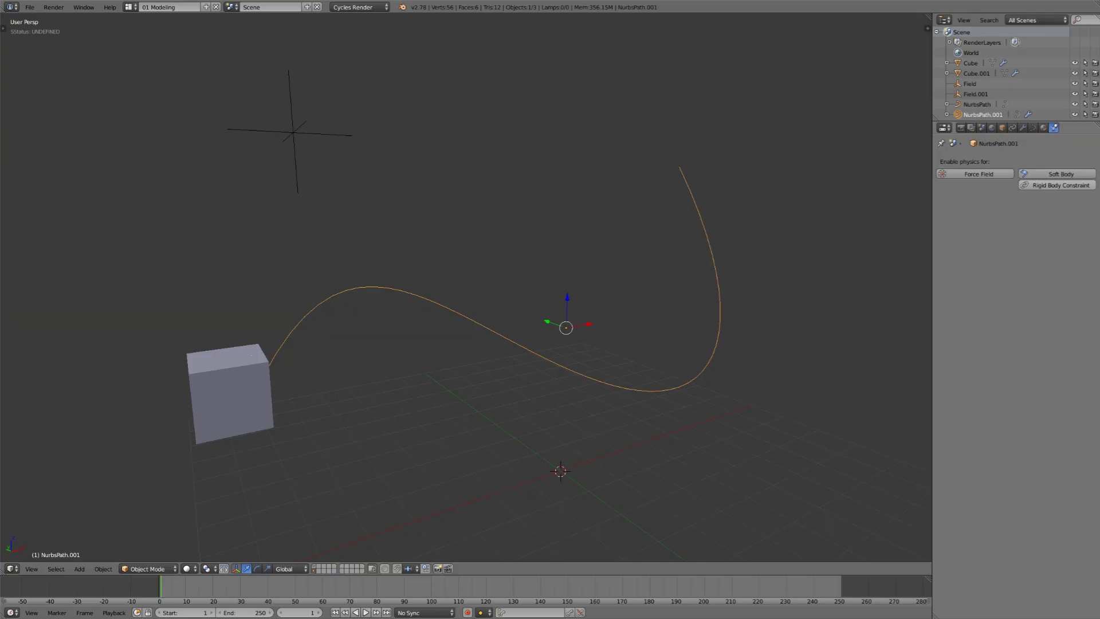
Play the animation to see particles spray freely around the cube.
mouse_move(696, 393)
middle_down()
mouse_move(704, 397)
mouse_move(697, 390)
middle_up()
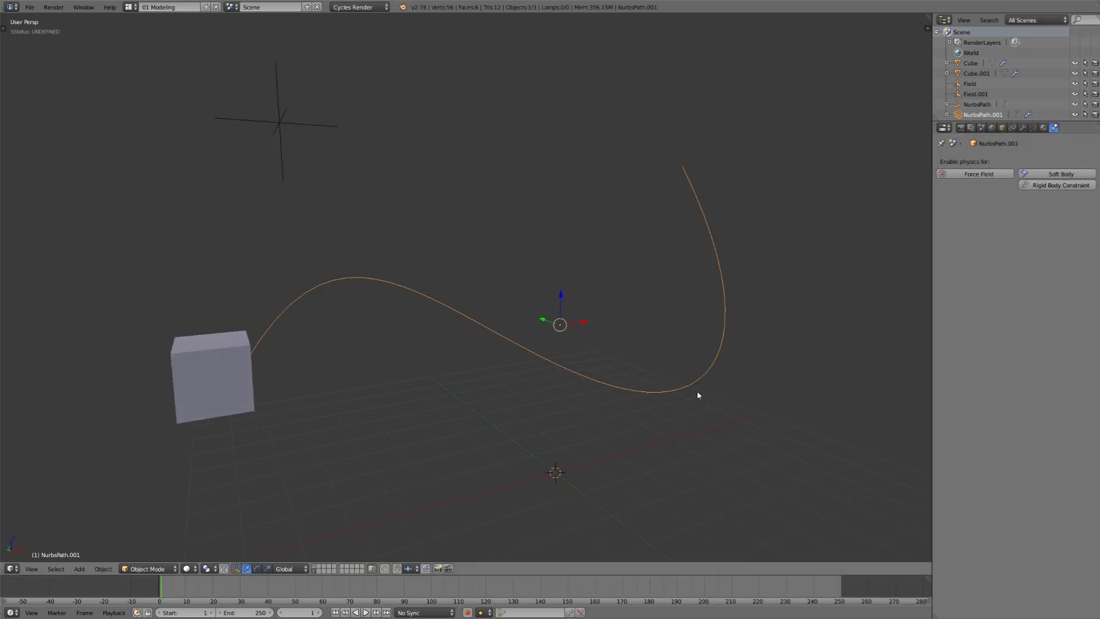
click(365, 612)
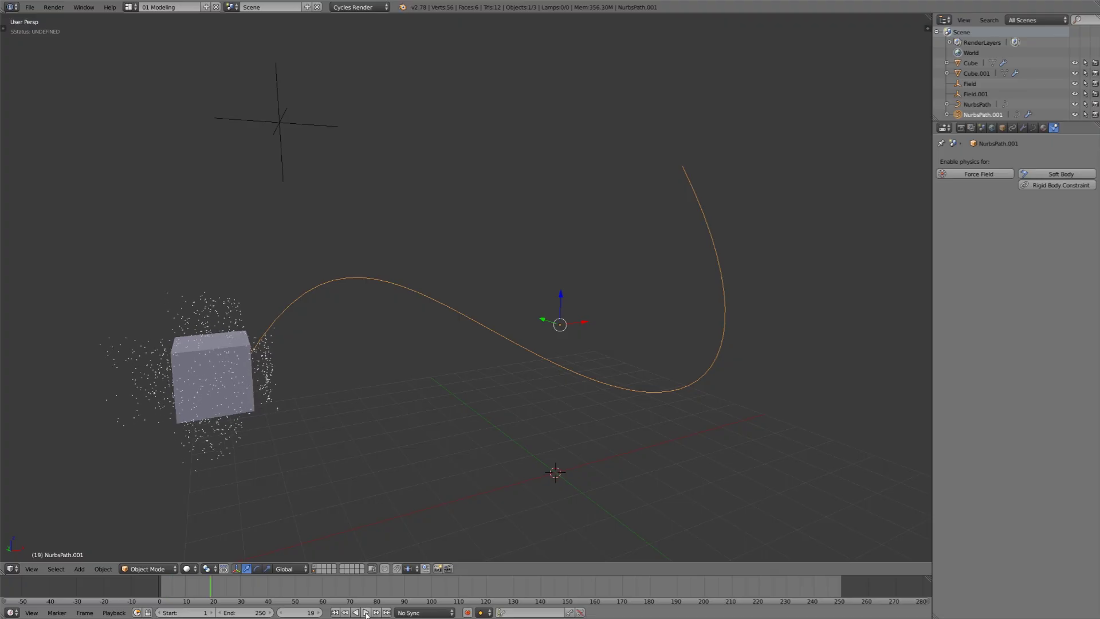
Give NurbsPath.001 a Curve Guide force field and play the guided particle stream.
click(990, 175)
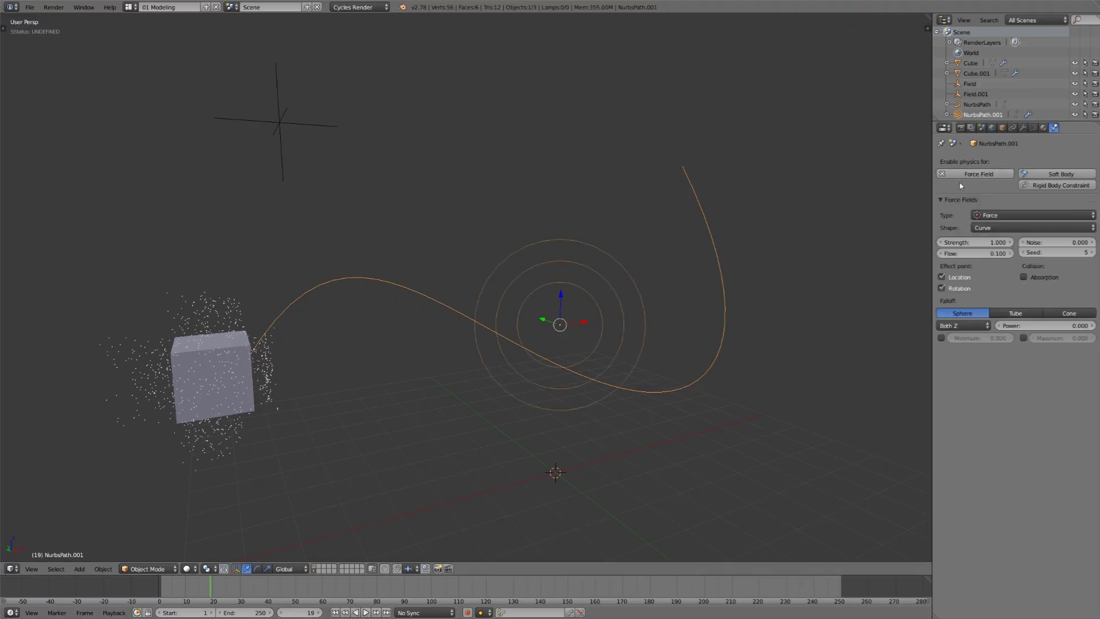
click(994, 214)
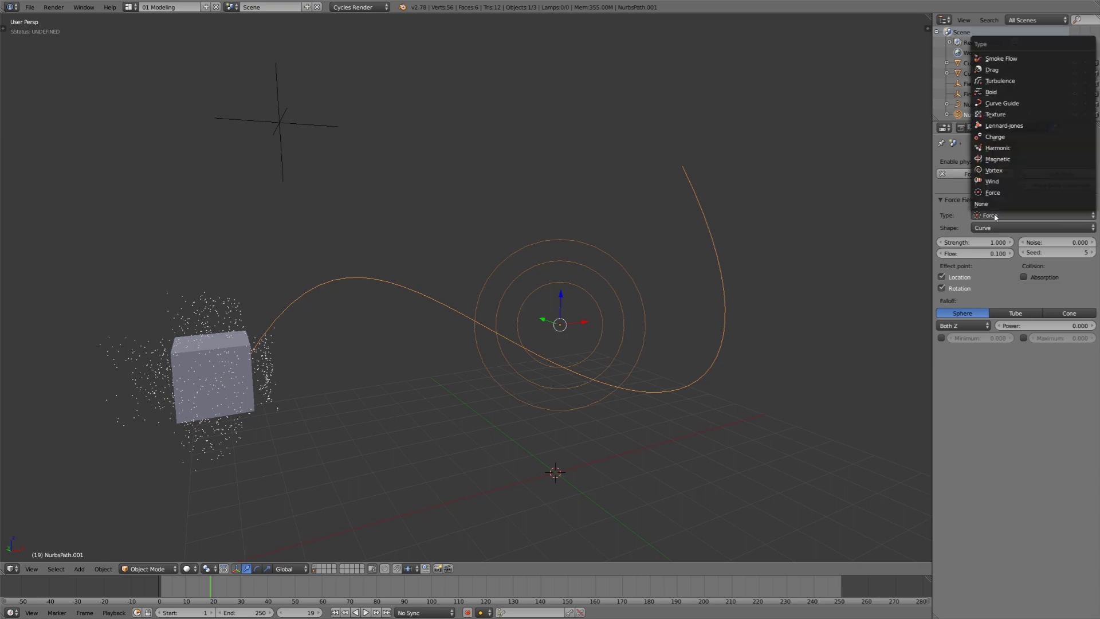
click(1002, 103)
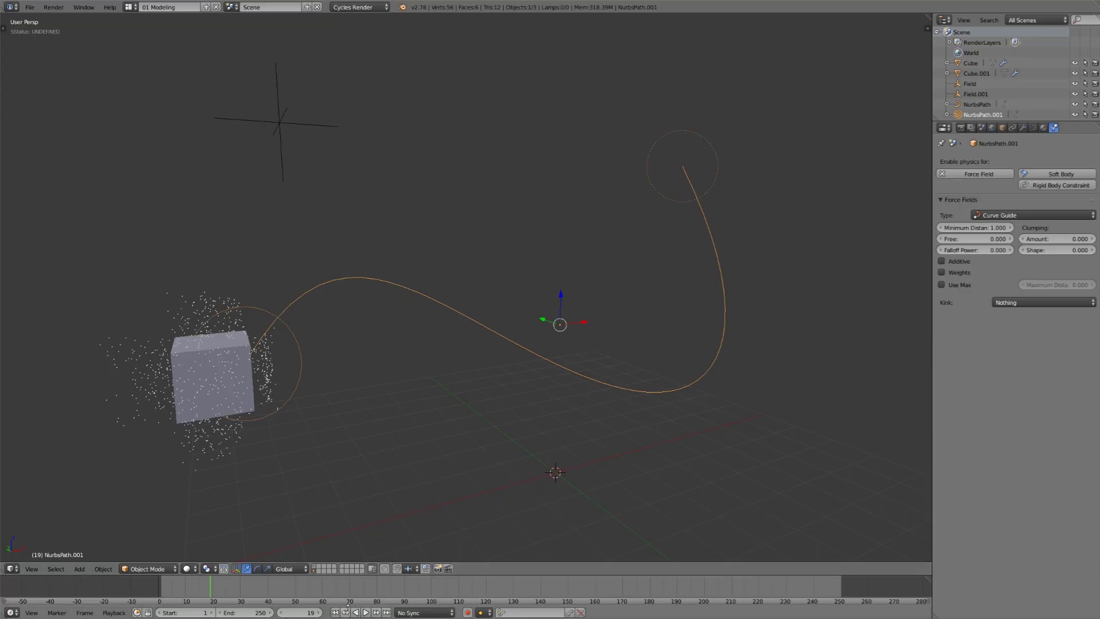
click(366, 613)
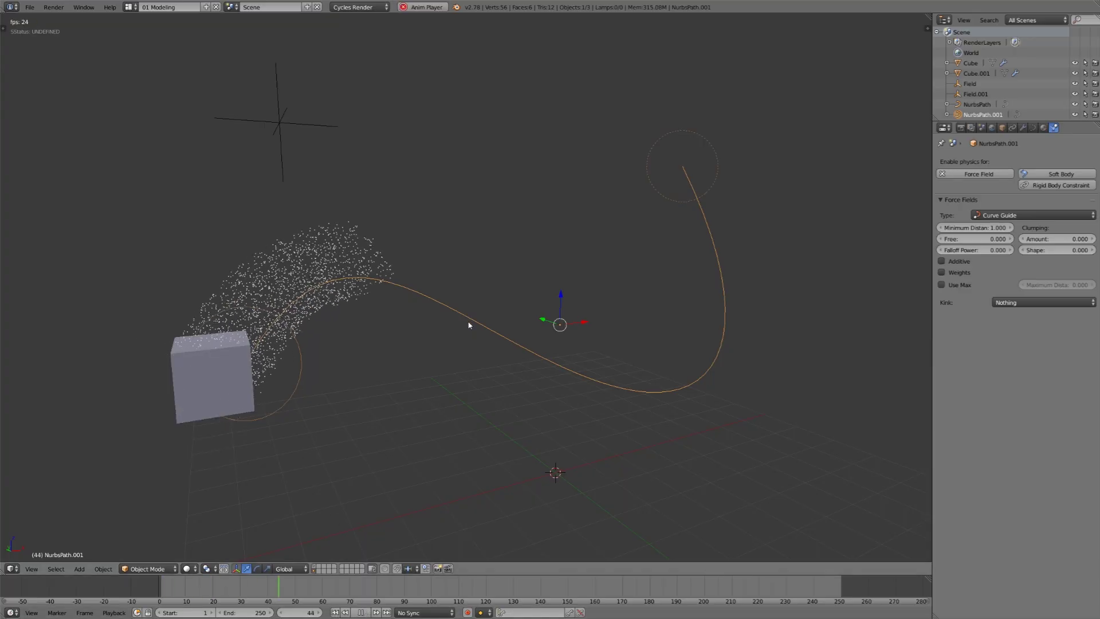
Rewind to around frame 71, replay, and set the Curve Guide kink to Braid.
click(361, 613)
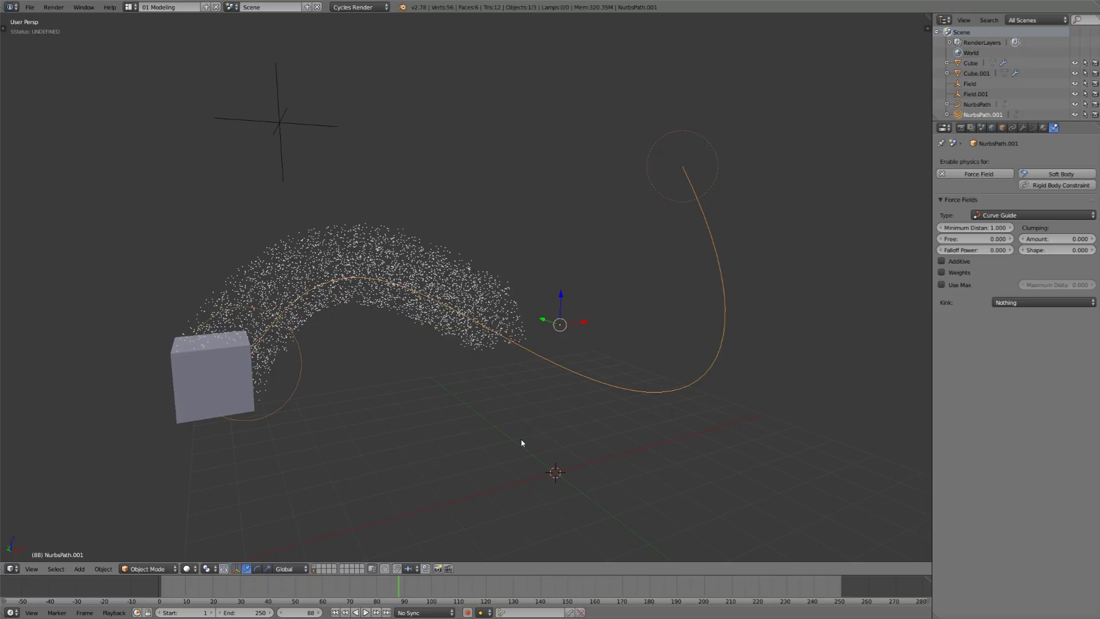
drag(399, 587, 353, 594)
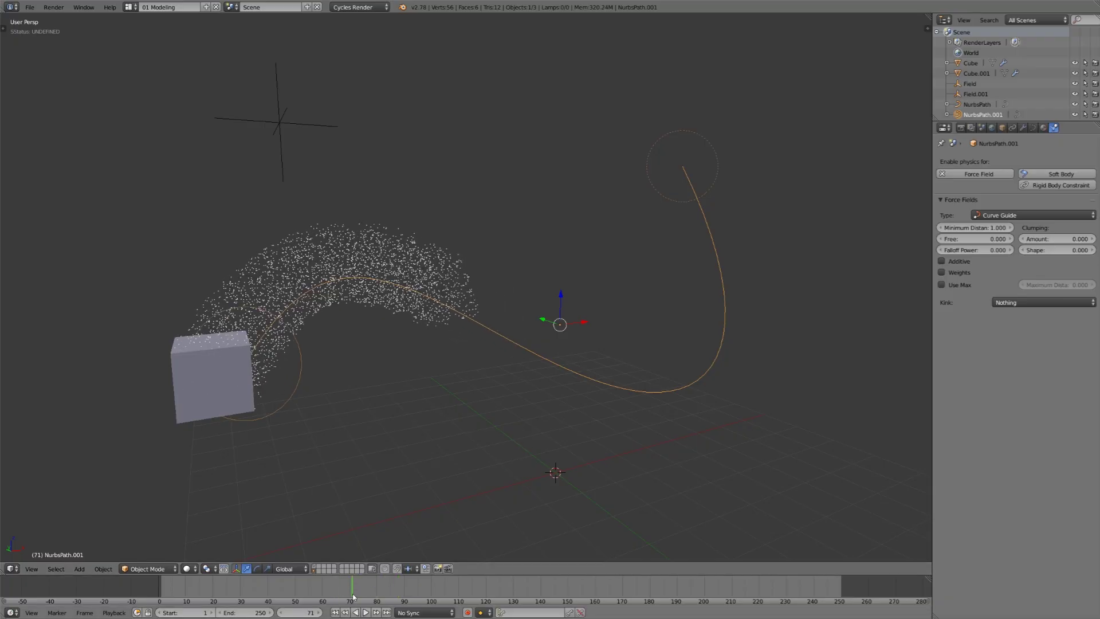
click(367, 613)
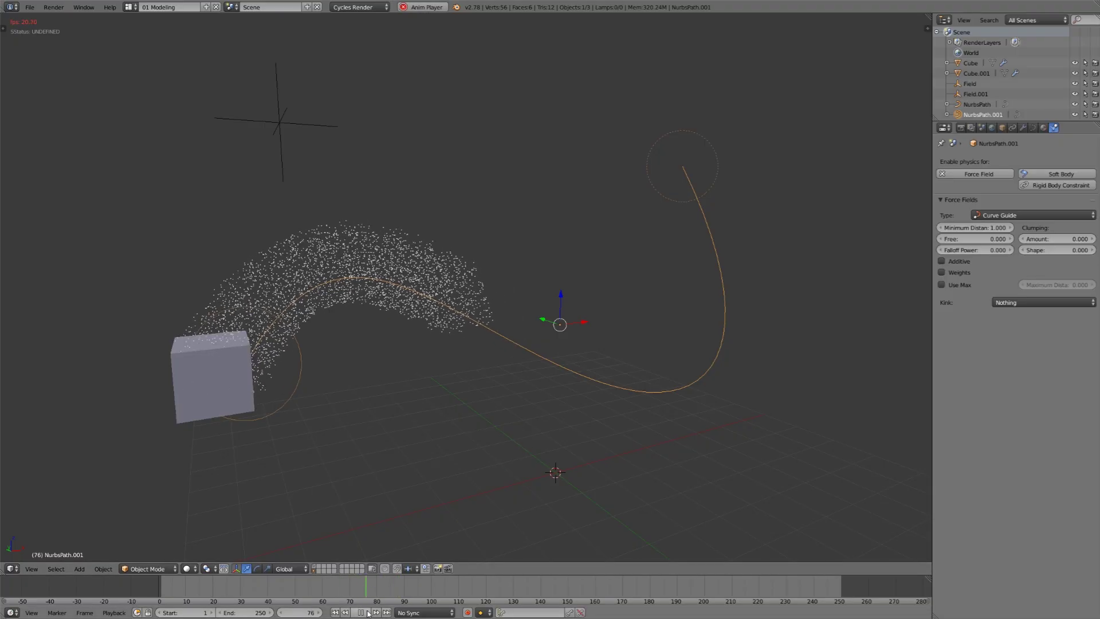
click(1009, 302)
click(1003, 246)
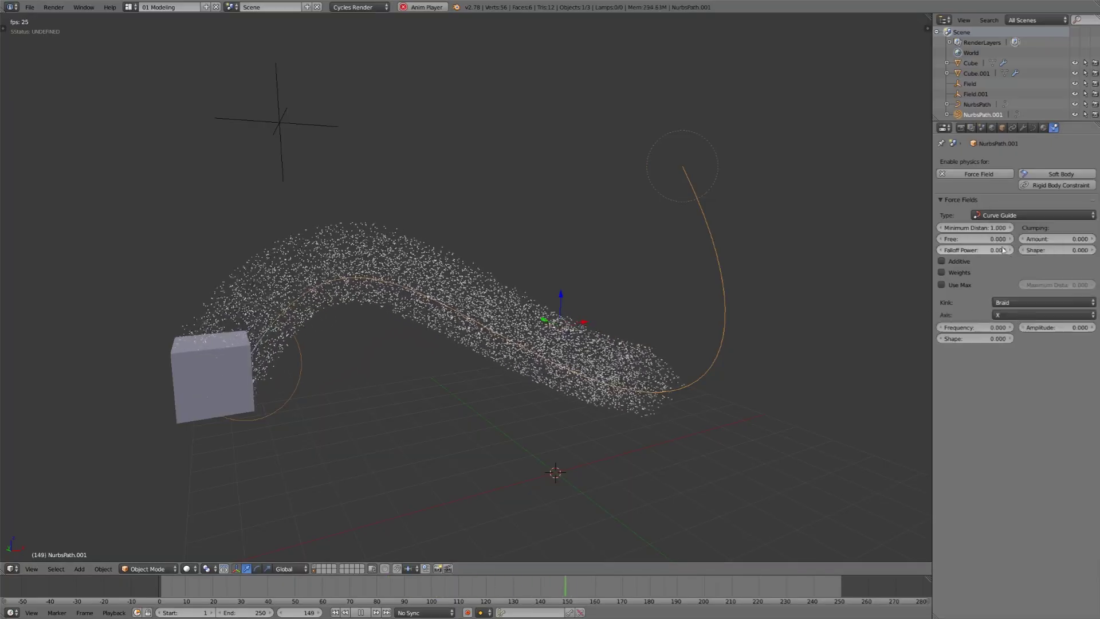
Set the Braid kink to Frequency 7.900 and Amplitude 1.300, then play and stop.
drag(977, 327, 1049, 327)
key(alt+a)
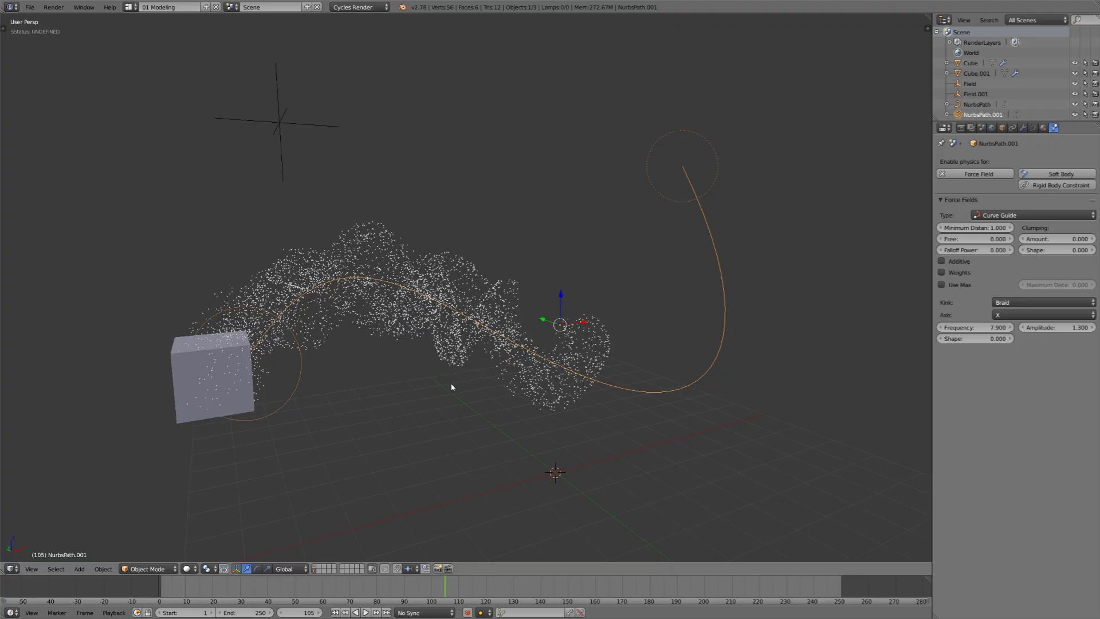
click(365, 613)
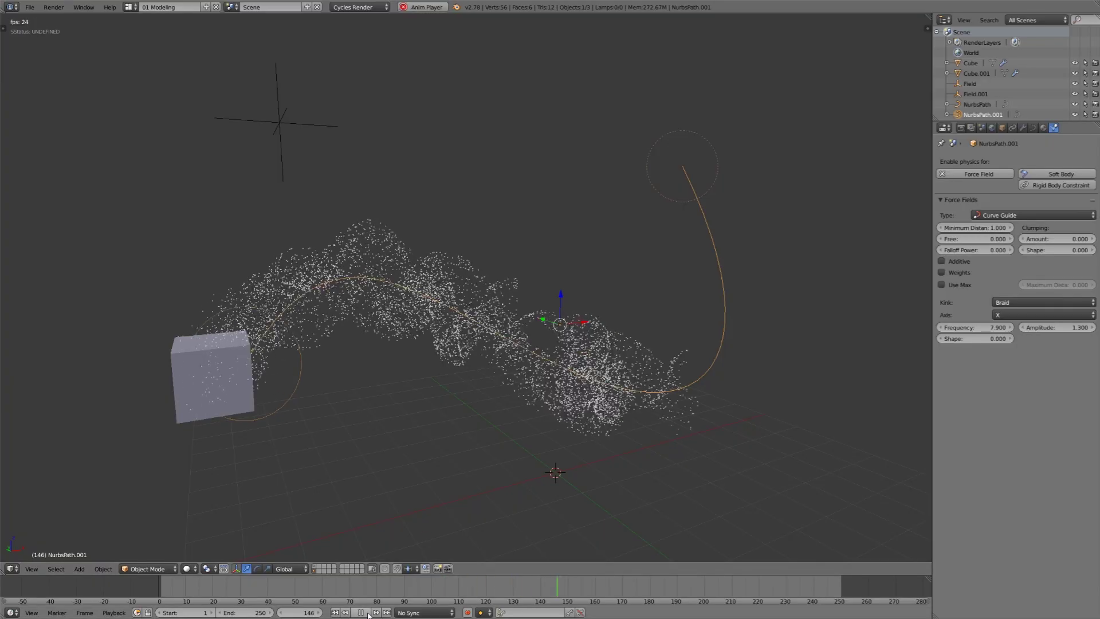
click(363, 613)
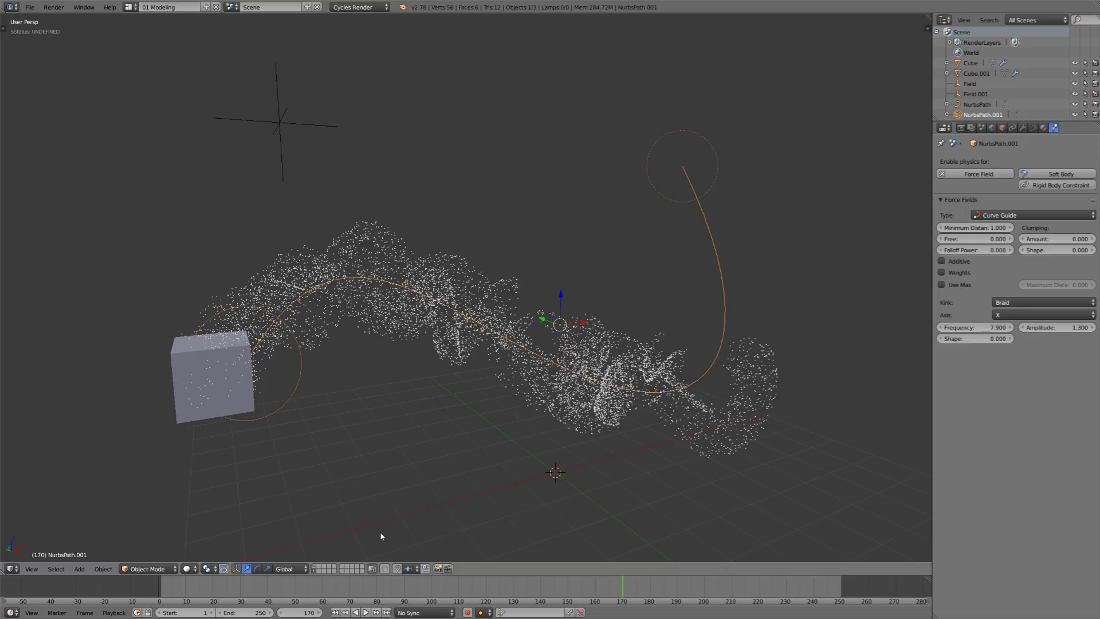
Select only the NurbsPath curve and replay the animation from the start.
key(a)
right_click(509, 336)
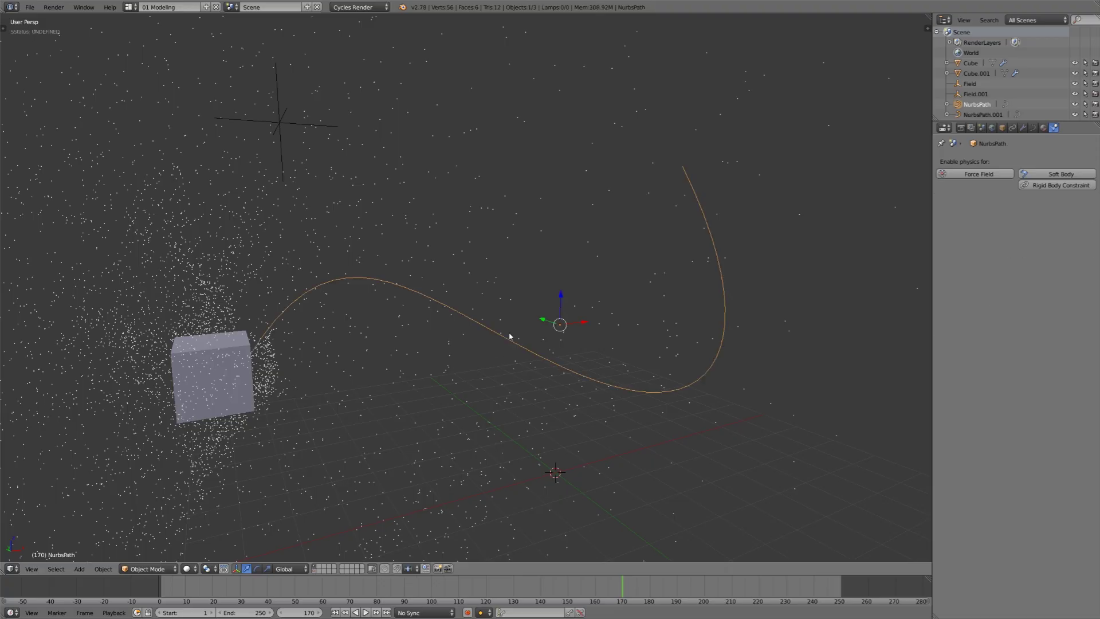
click(335, 612)
click(366, 612)
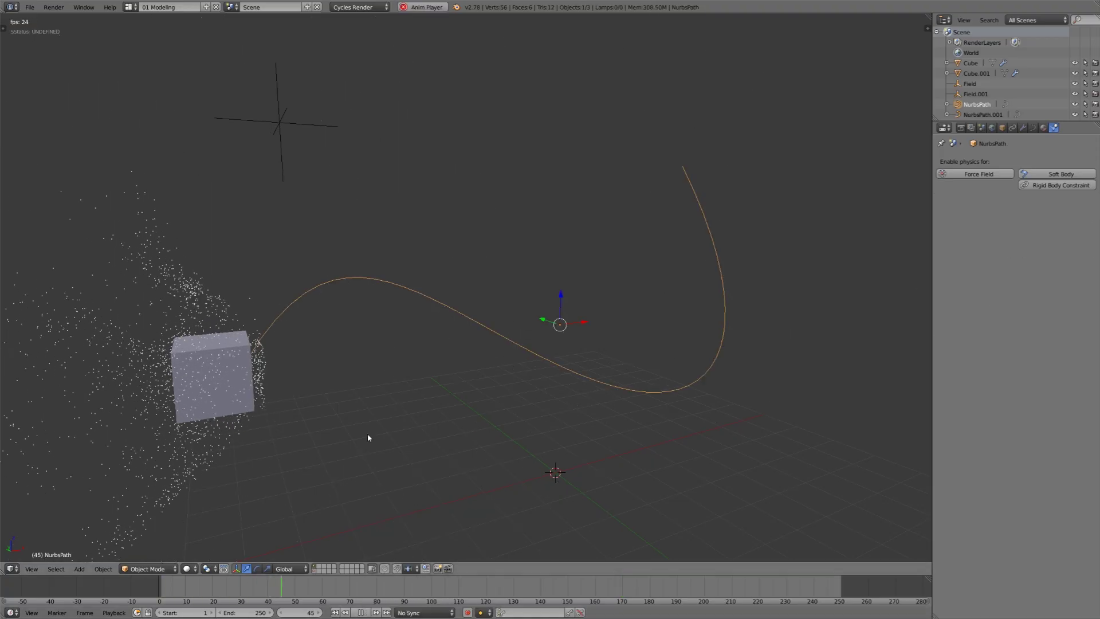
Stop at frame 1 and add a Force field of strength -5.000 to NurbsPath.
scroll(341, 332, down, 2)
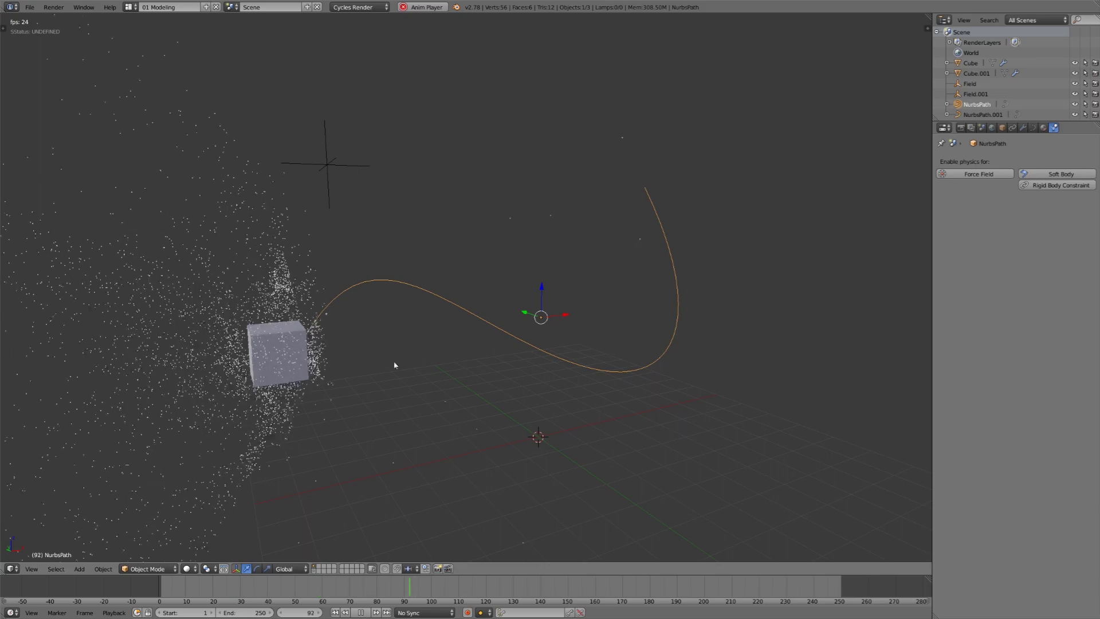
click(365, 613)
click(336, 613)
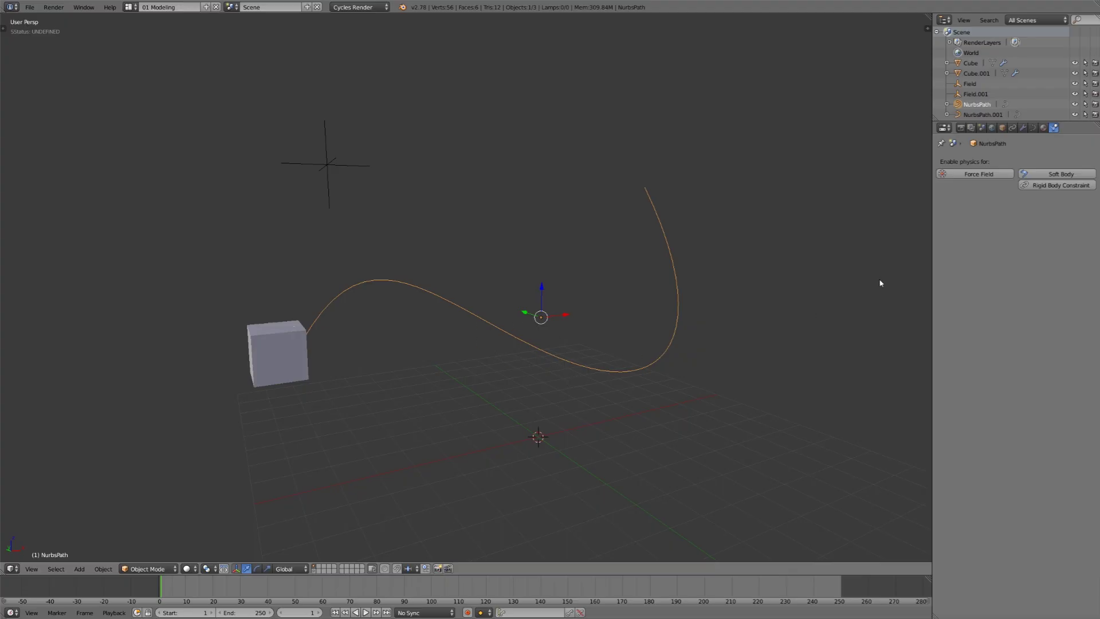
click(966, 175)
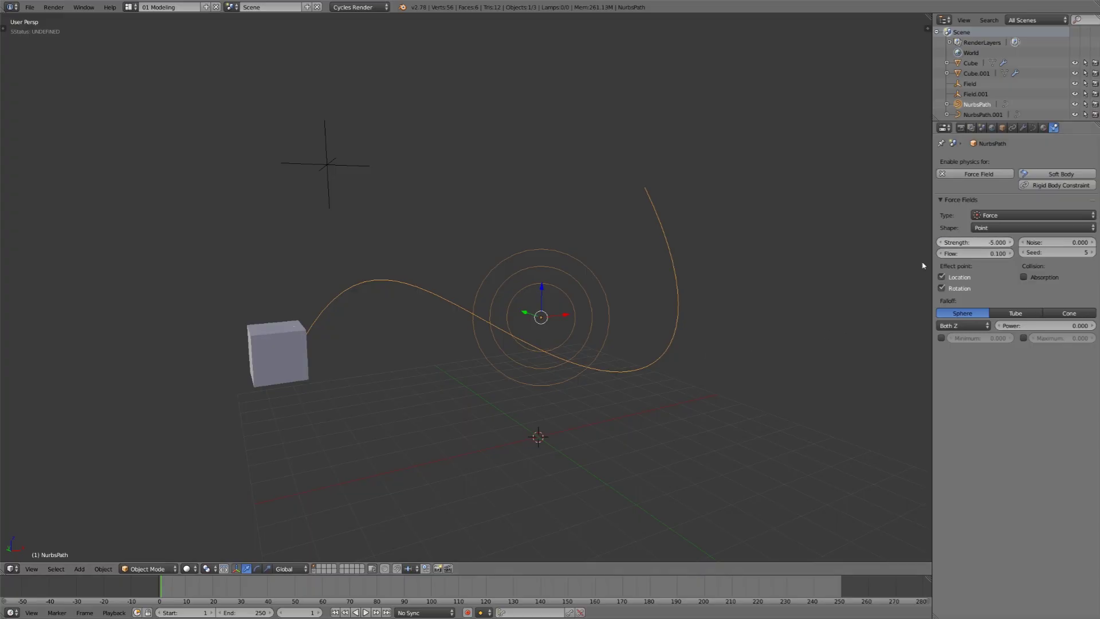
Play the simulation, check the Cube's particle settings, then return to NurbsPath's physics.
click(365, 613)
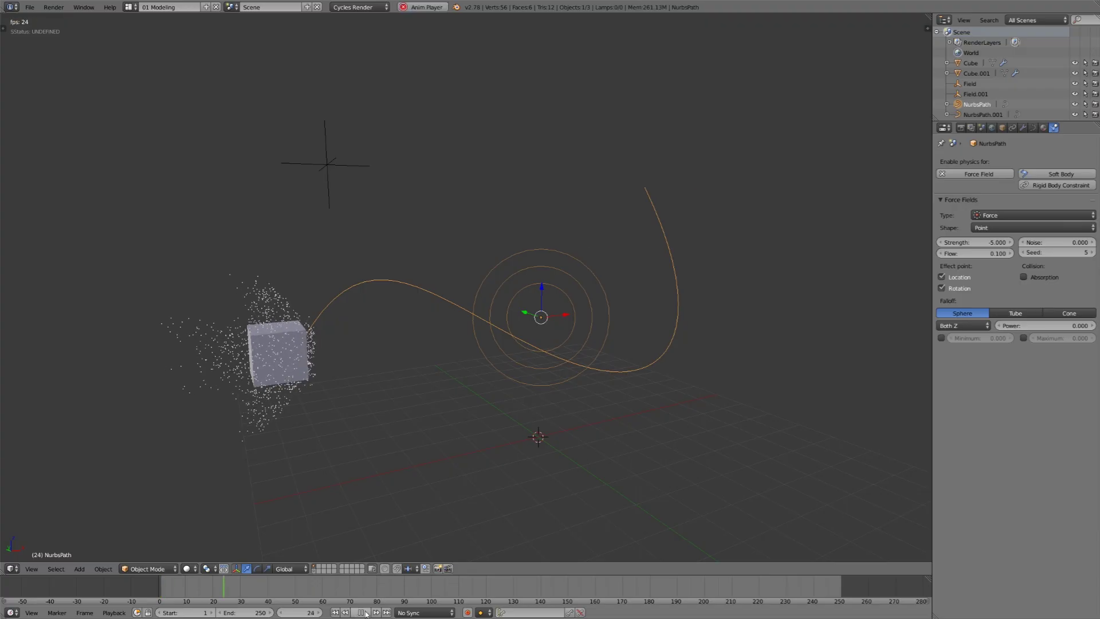
right_click(279, 370)
click(1064, 127)
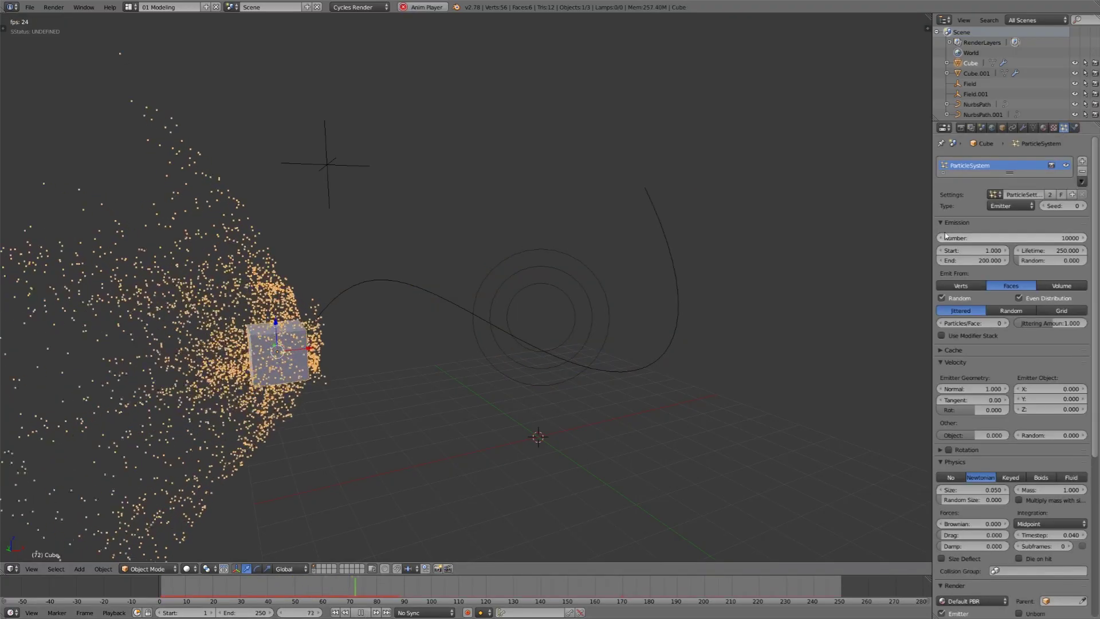
right_click(537, 325)
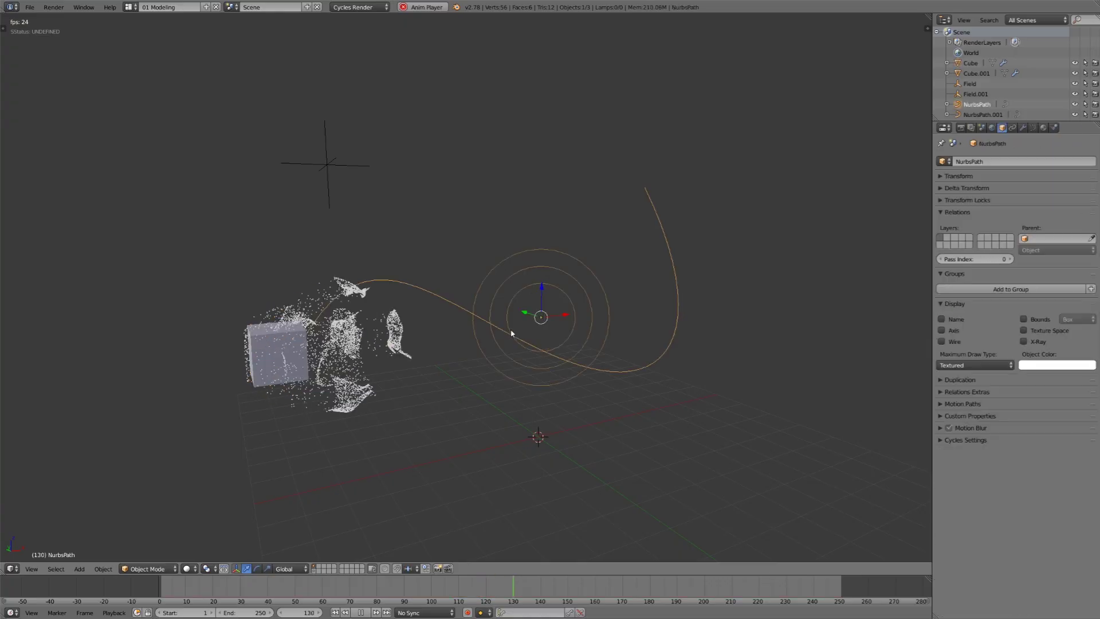
click(1054, 127)
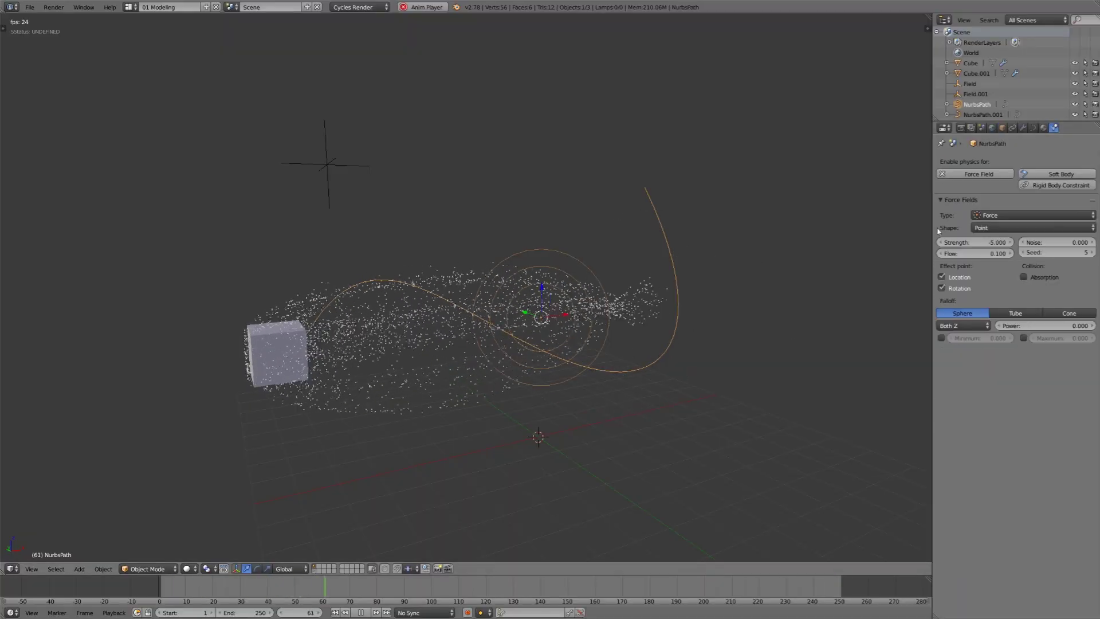
Change the NurbsPath force field shape to Curve and restart the simulation from frame 1.
click(989, 228)
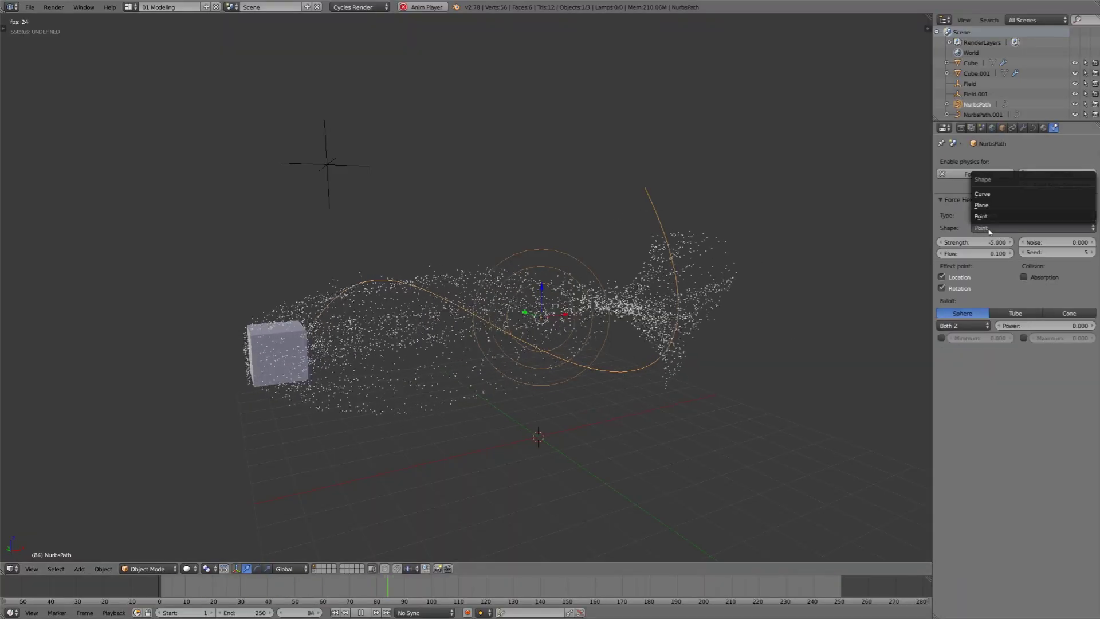
click(983, 195)
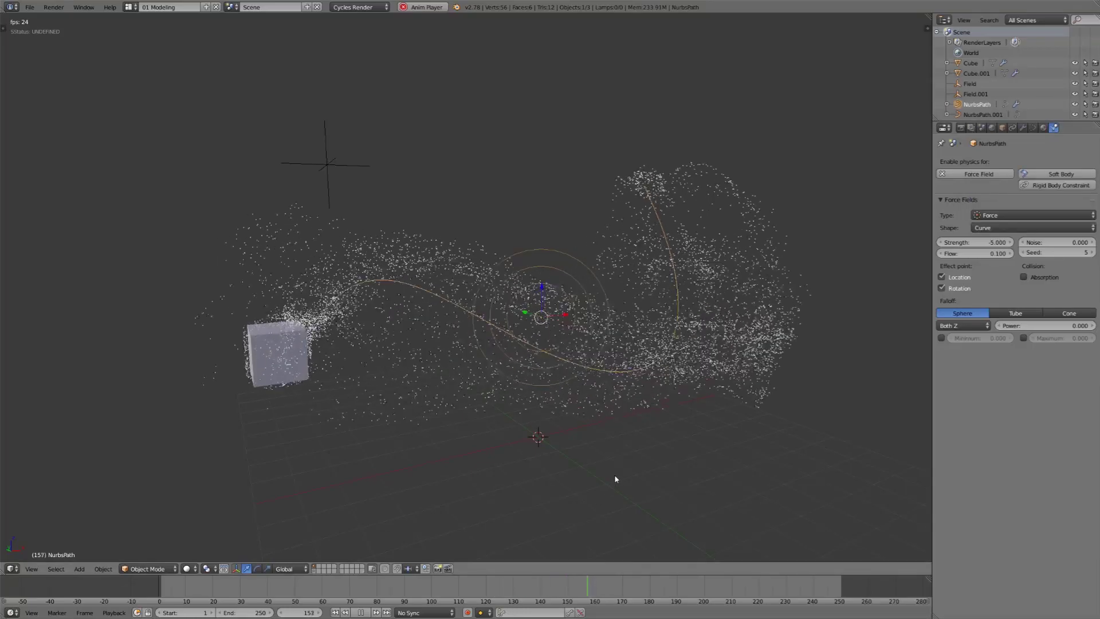
click(336, 613)
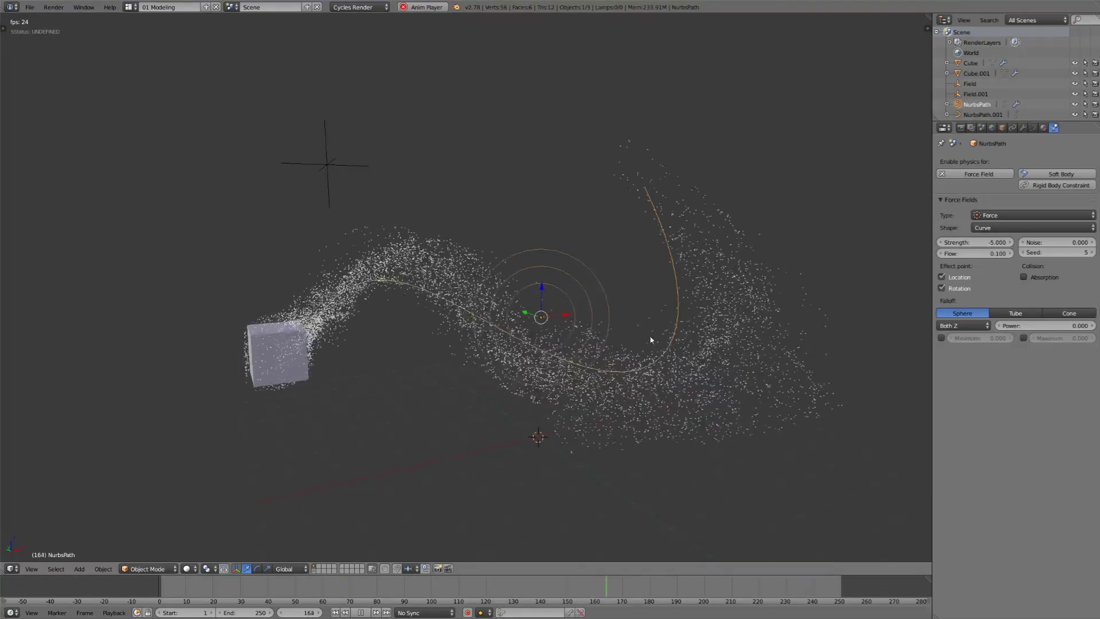
key(shift+Left)
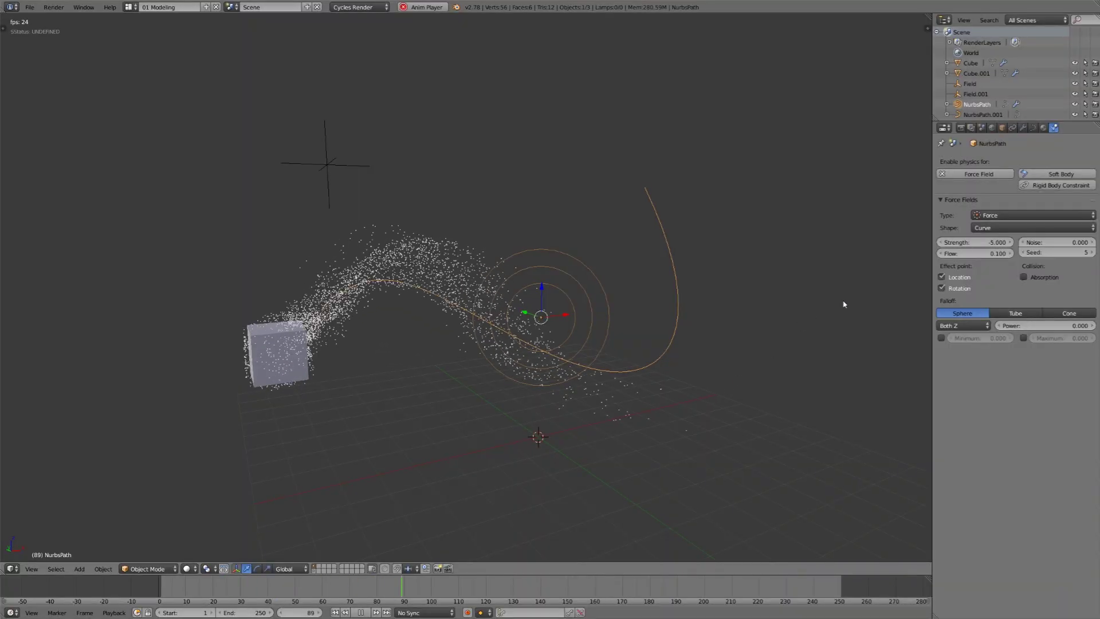
Set the curve force field to Flow 0.000 and Strength -2.100, then pause playback.
drag(972, 256, 928, 253)
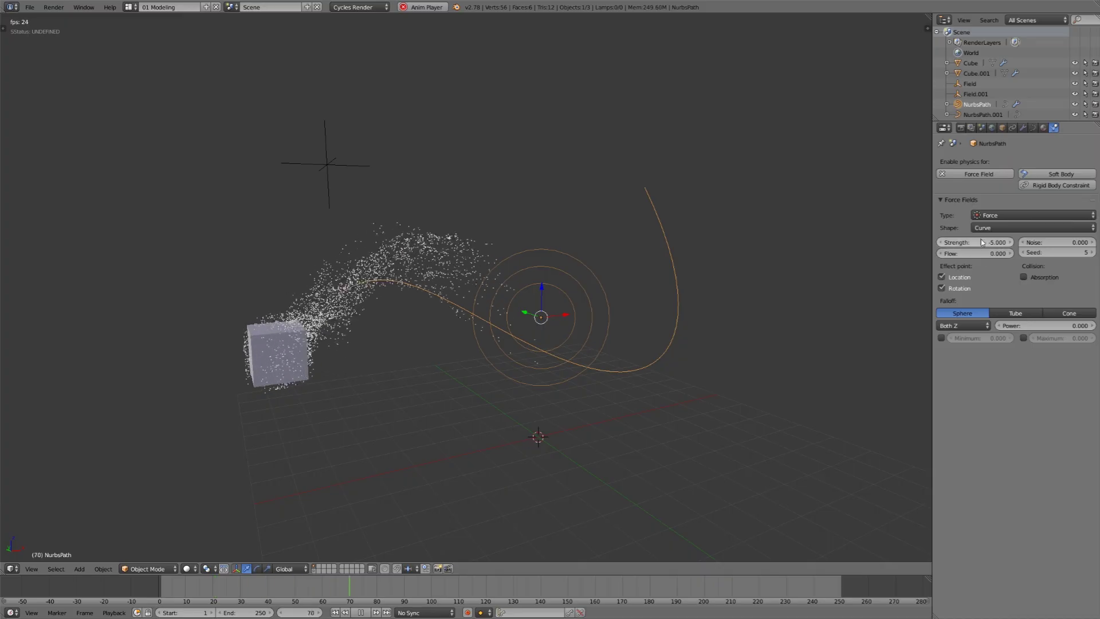
drag(970, 246, 998, 247)
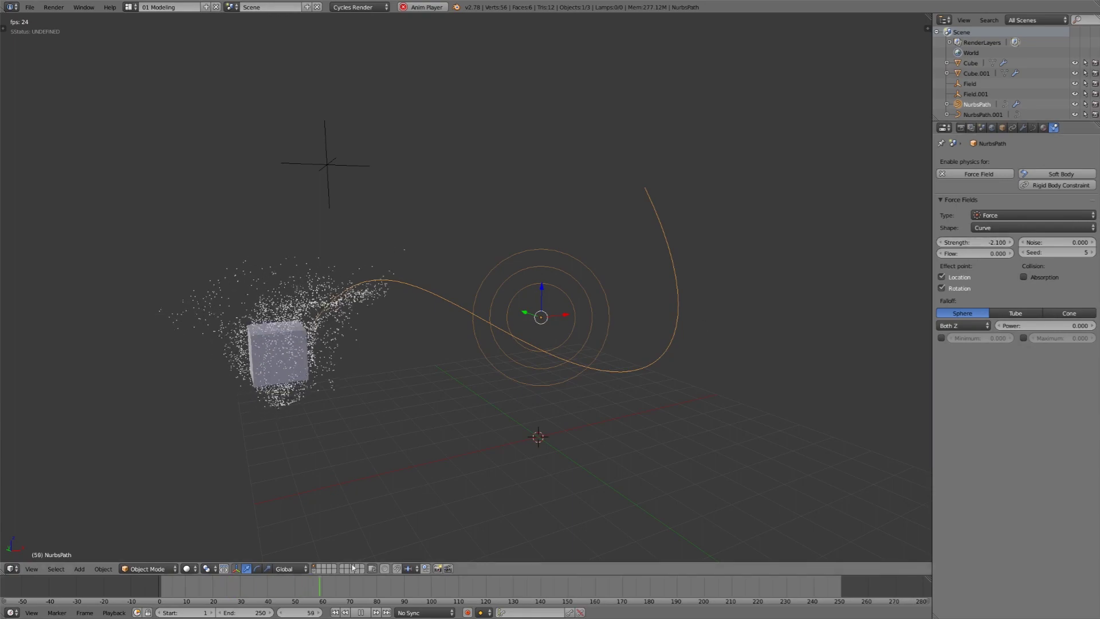
click(361, 612)
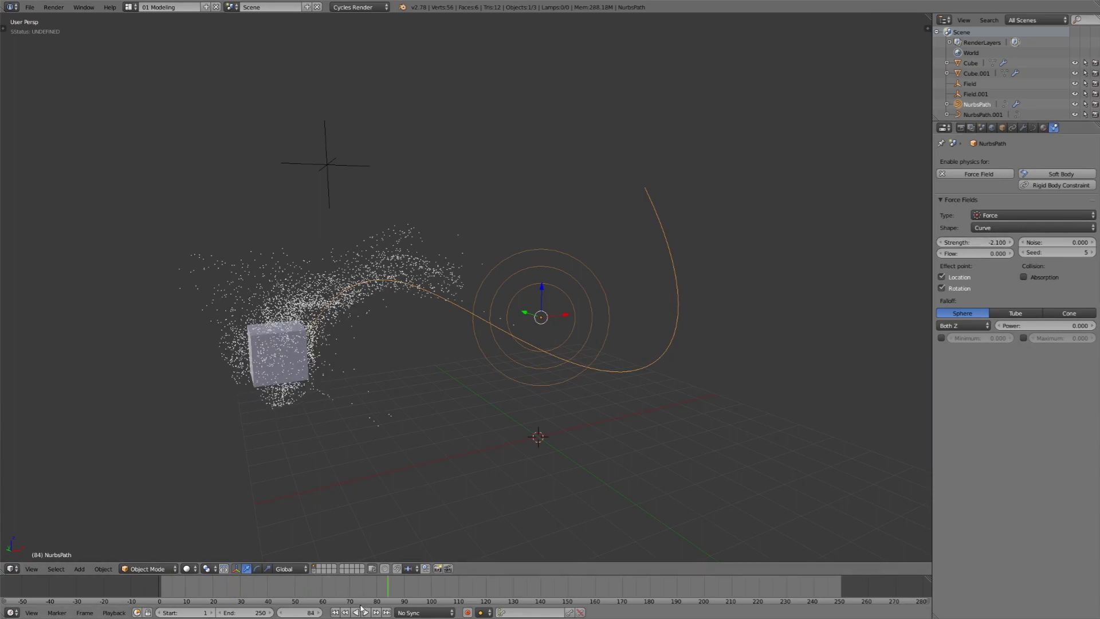